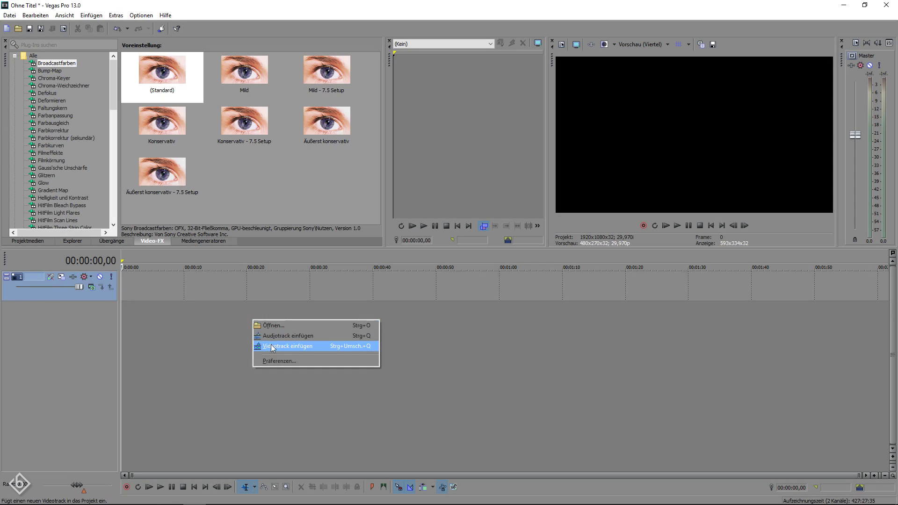
Add two more video tracks so the timeline has three.
left_click(271, 344)
right_click(271, 344)
left_click(290, 373)
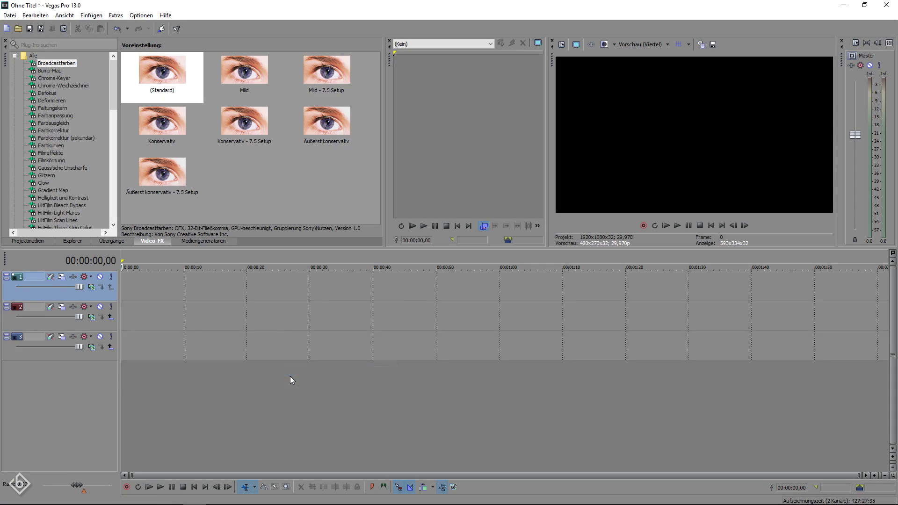
Import the Sleeping - 729 and Subway - 1003 clips from the Footage folder.
left_click(9, 15)
left_click(19, 31)
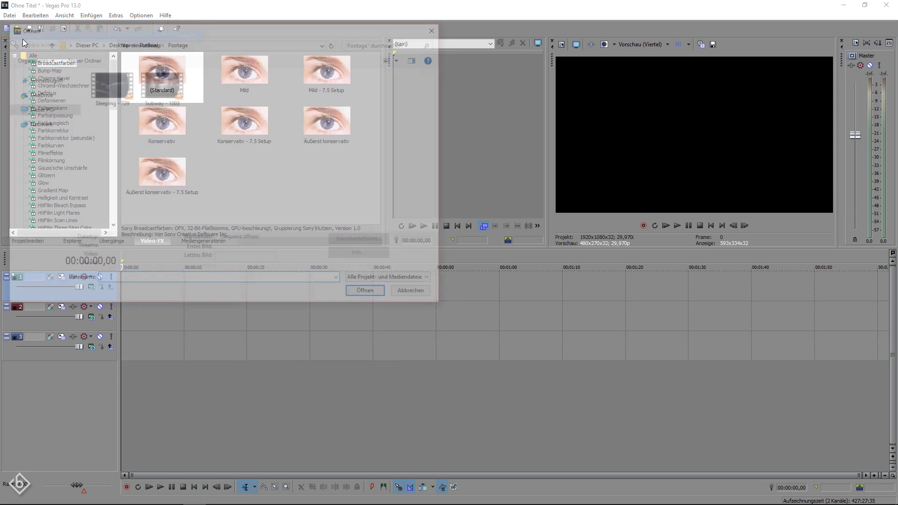
left_click_drag(105, 116, 180, 75)
left_click(370, 294)
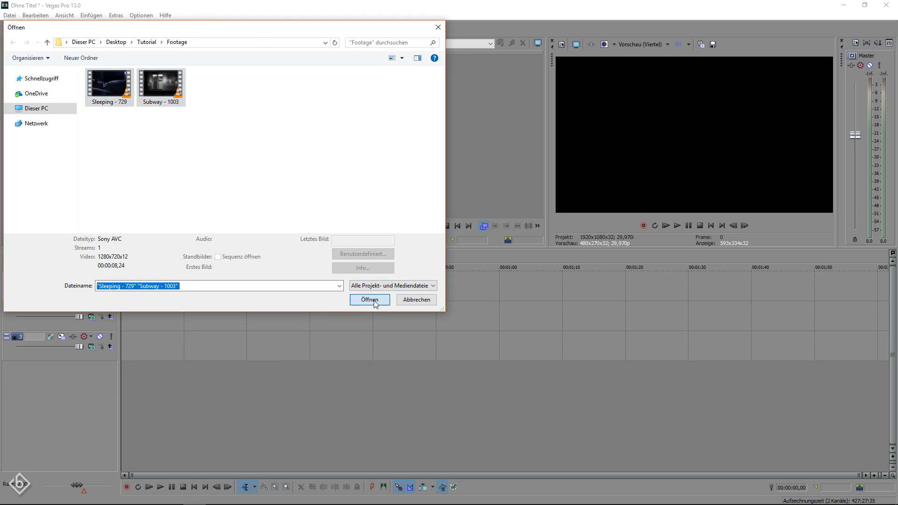
Keep the current project video settings and pull the subway and sleeping clips apart on track 1.
left_click(536, 200)
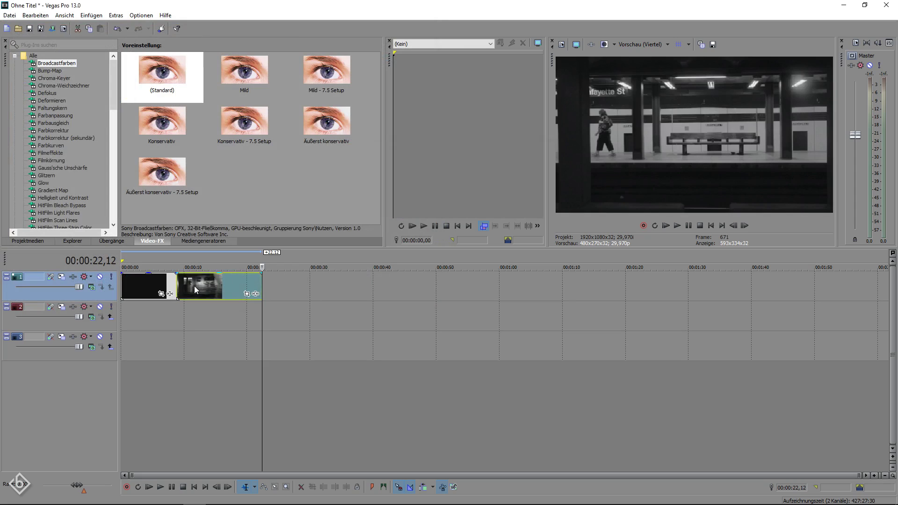
left_click_drag(195, 285, 490, 281)
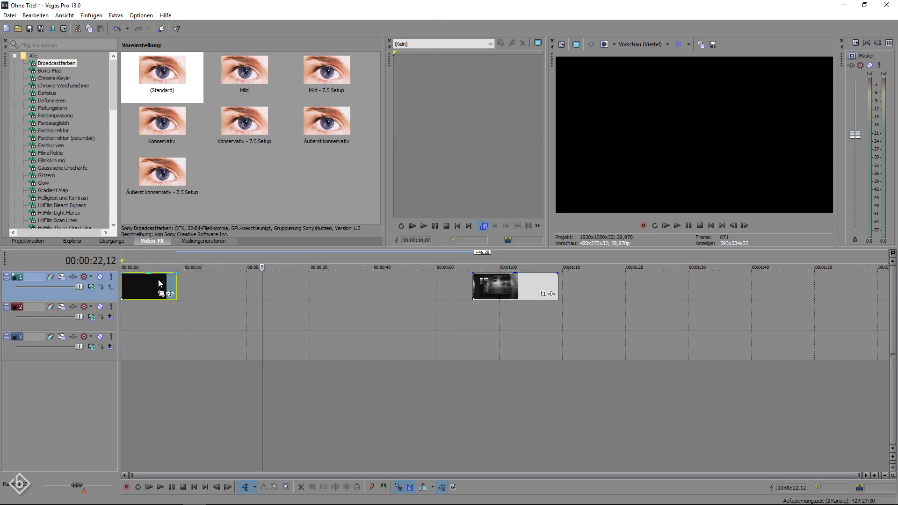
left_click_drag(158, 280, 309, 311)
scroll(310, 311, "up", 3)
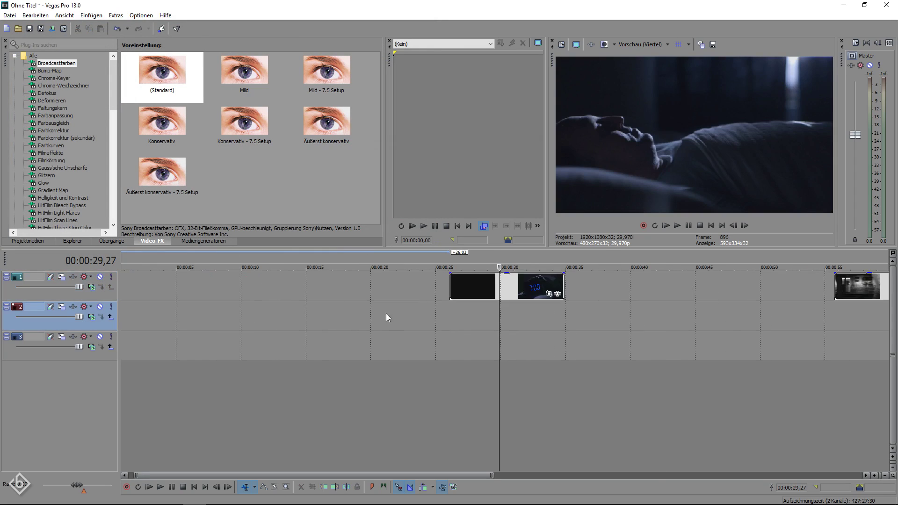
Place the playhead at 00:00:33,21 inside the sleeping clip.
left_click(514, 312)
left_click_drag(514, 312, 548, 314)
scroll(480, 317, "up", 5)
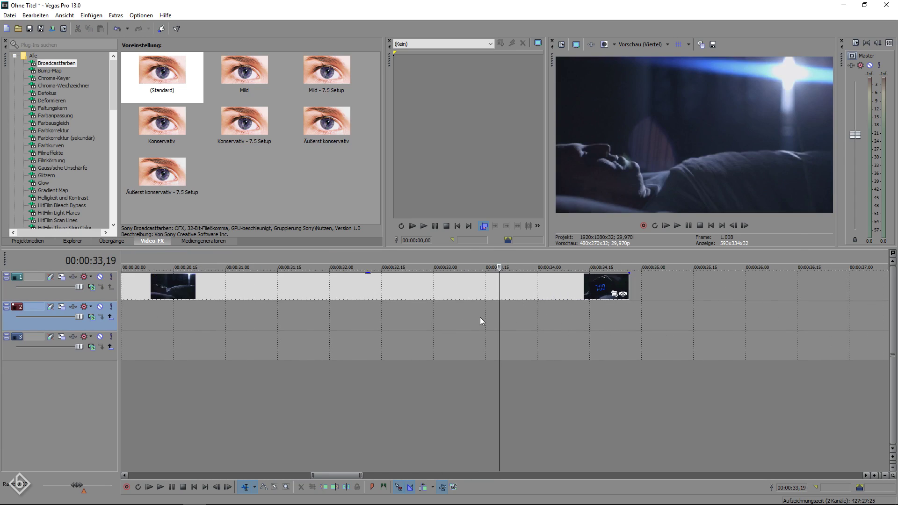
key("Right")
key("Right")
key("Right")
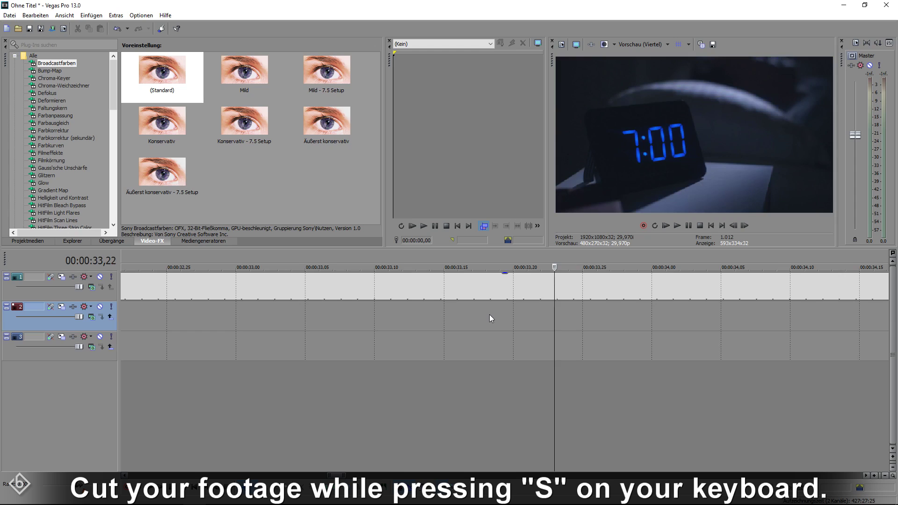
key("Left")
key("Left")
scroll(505, 285, "up", 2)
Split the sleeping clip there and delete the alarm-clock part after the cut.
left_click(505, 285)
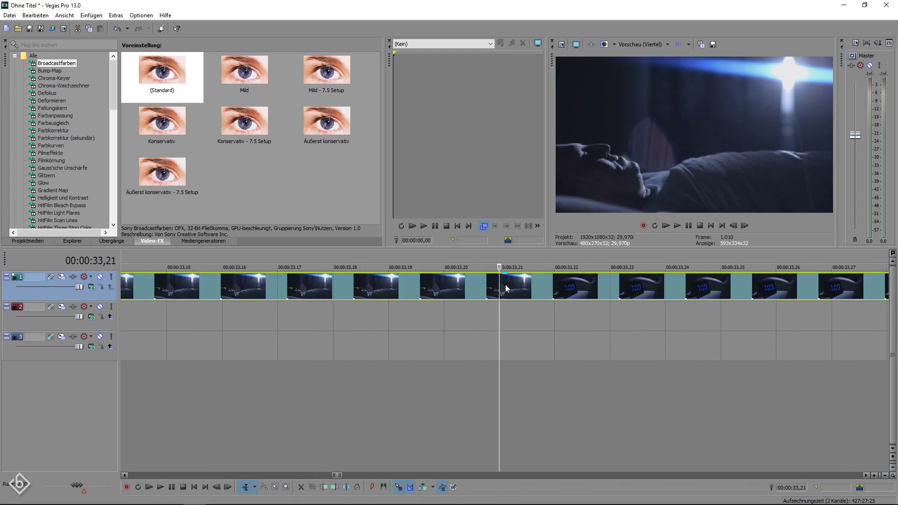
key("s")
right_click(518, 283)
left_click(533, 305)
scroll(530, 307, "down", 4)
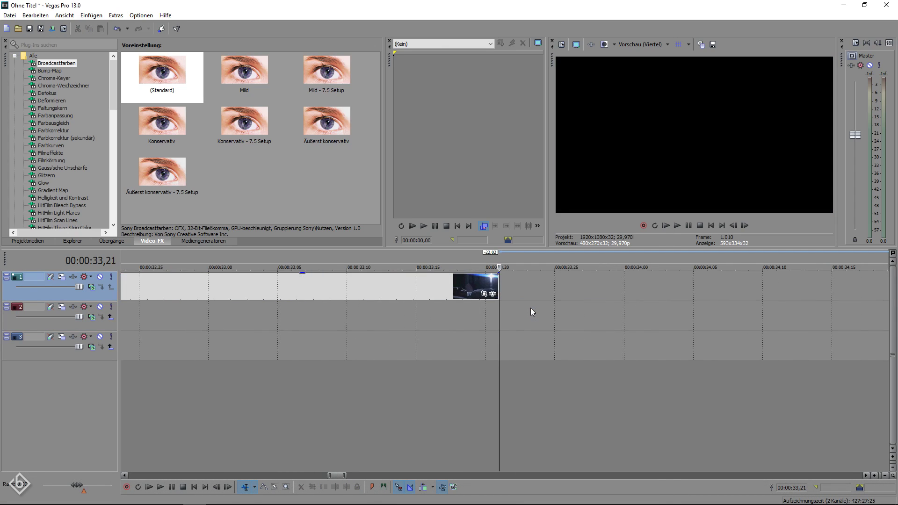
scroll(532, 311, "down", 1)
scroll(532, 311, "up", 4)
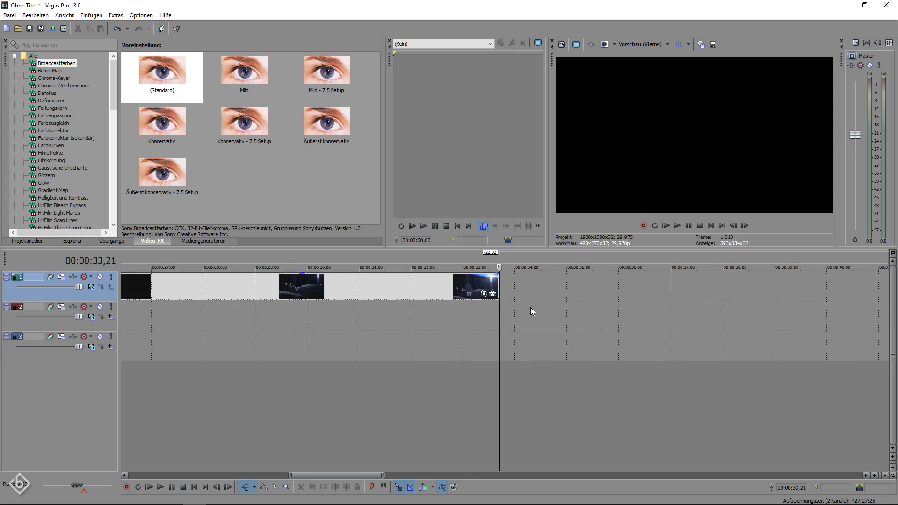
Insert marker 1 at 00:00:33,01 and an unnamed marker 2 at 00:00:32,11.
key("Left")
key("Left")
key("Left")
key("Left")
key("Left")
key("Left")
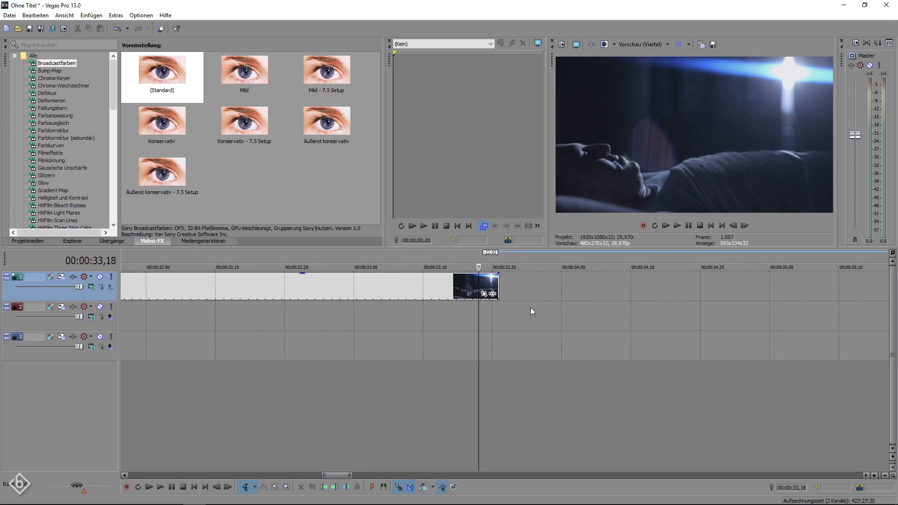
key("Left")
key("Left")
key("Left")
key("Left")
key("Left")
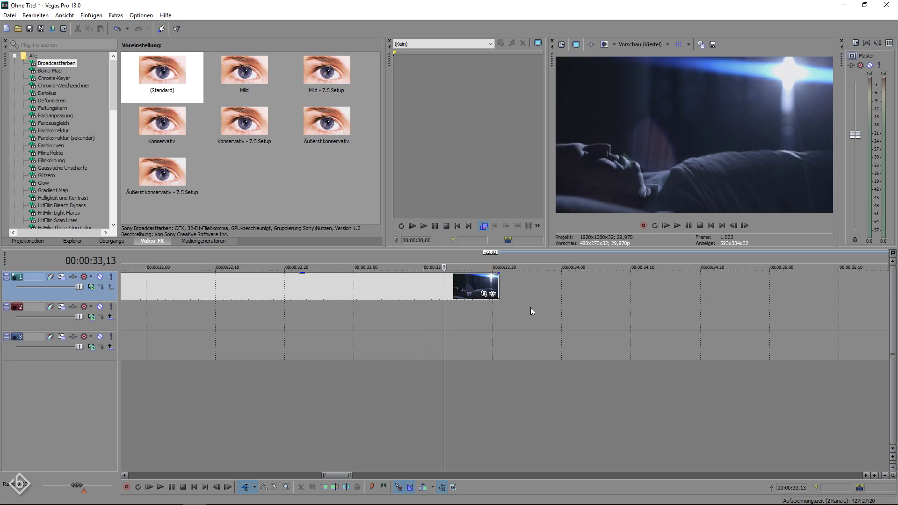
key("Left")
key("Left")
key("Left")
key("Left")
key("Left")
key("Left")
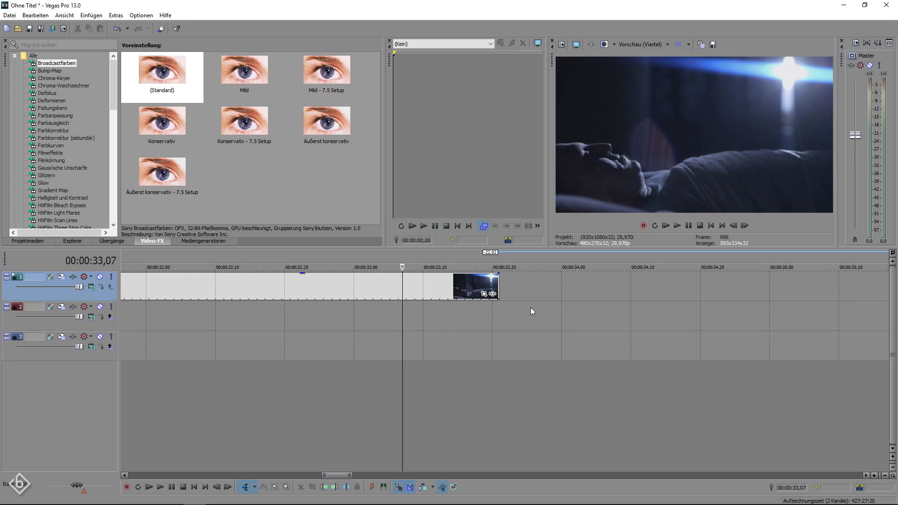
key("Left")
key("Left")
key("Left")
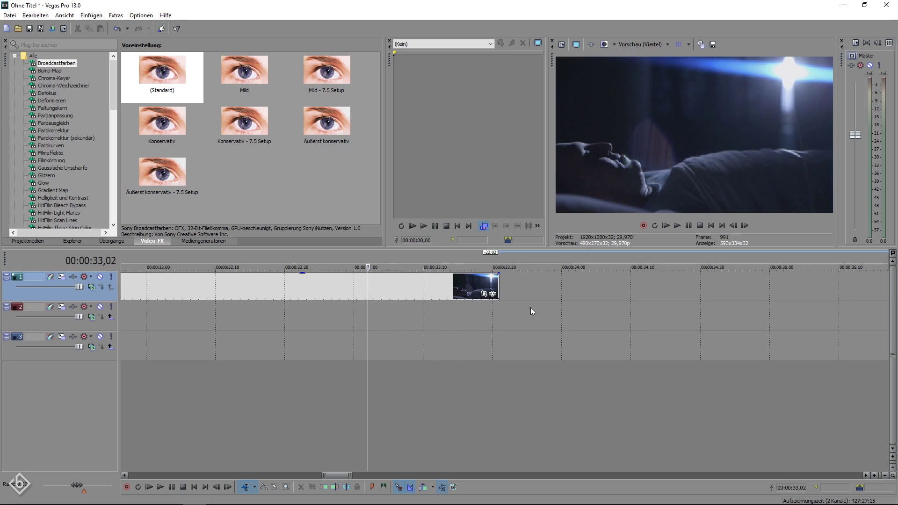
key("m")
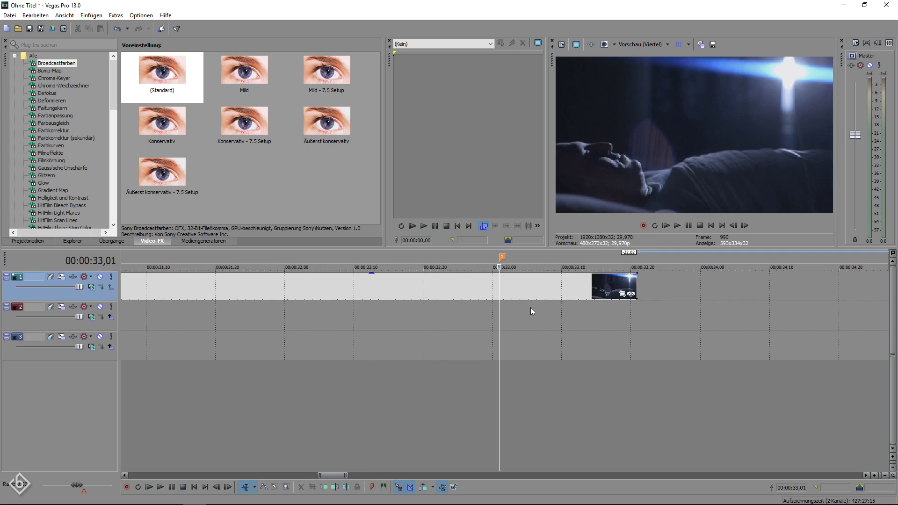
key("Left")
key("Left")
key("Left")
key("Left")
key("Left")
key("Left")
key("Left")
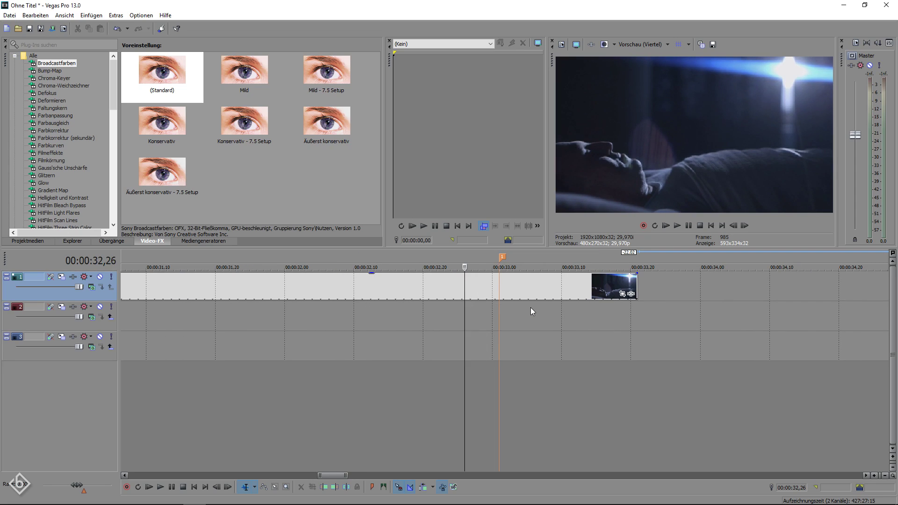
key("Left")
key("Left")
key("Left")
key("Left")
key("Left")
key("Left")
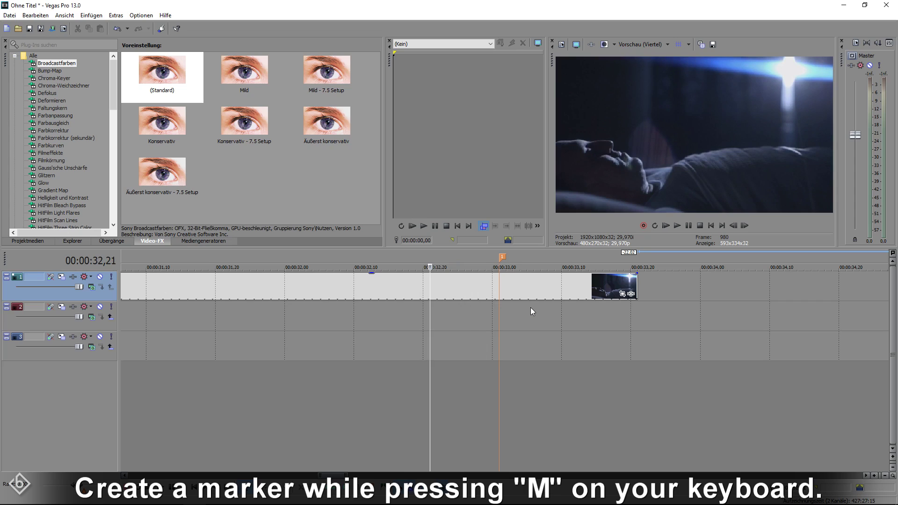
key("Left")
key("Left")
key("Left")
key("Left")
key("Left")
key("Left")
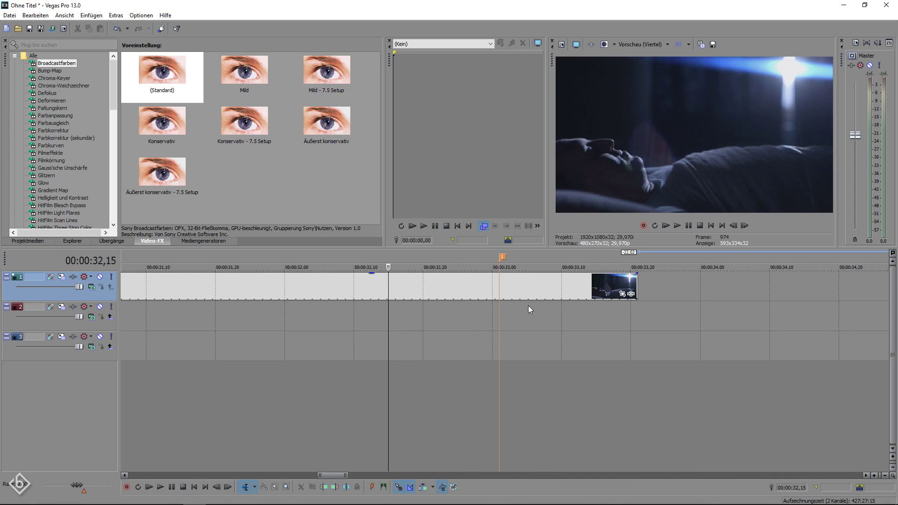
key("Left")
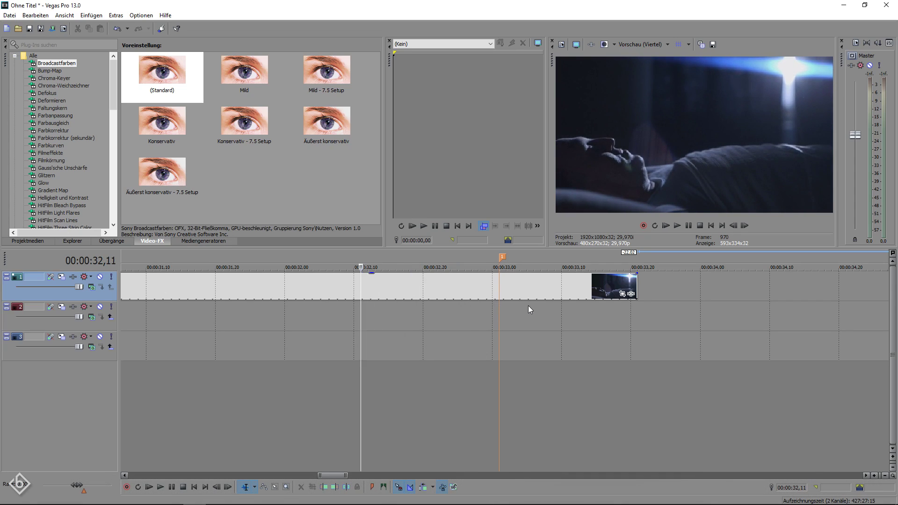
key("m")
key("Return")
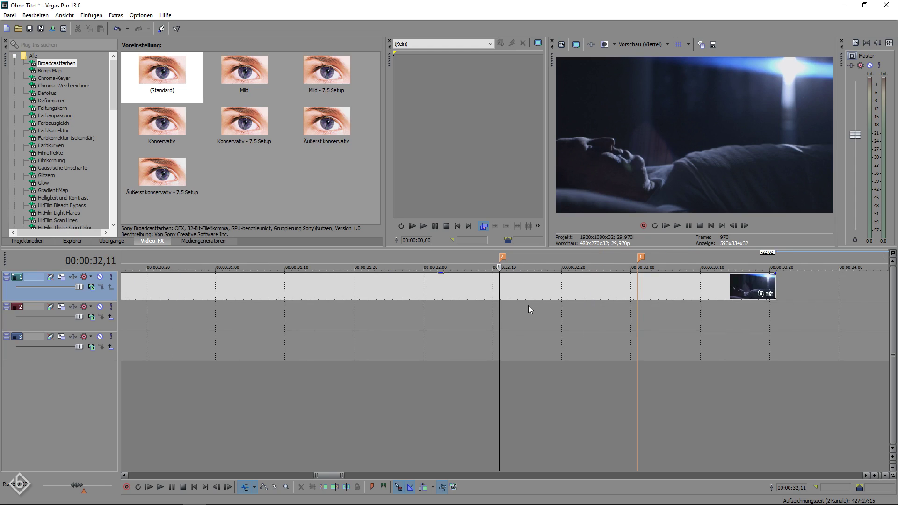
Open the sleeping clip's Pan/Crop settings with Mask enabled and widen the window.
left_click(760, 294)
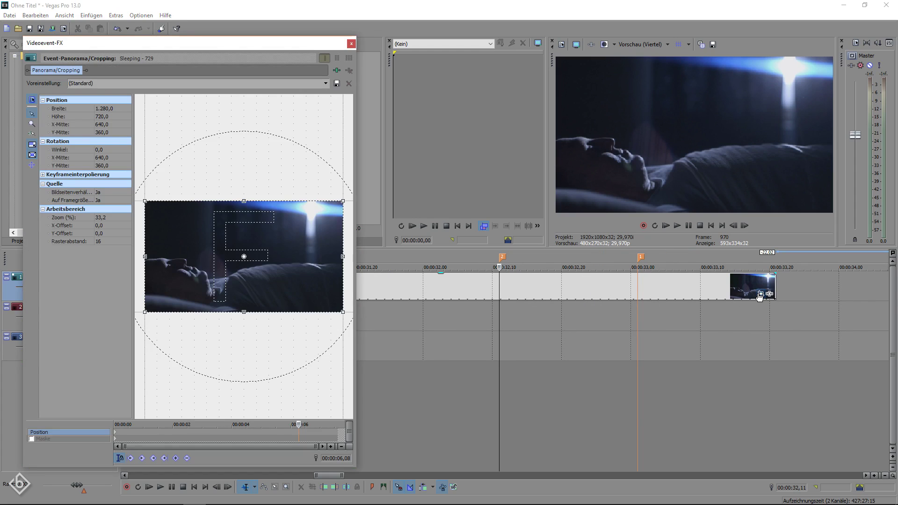
left_click(49, 439)
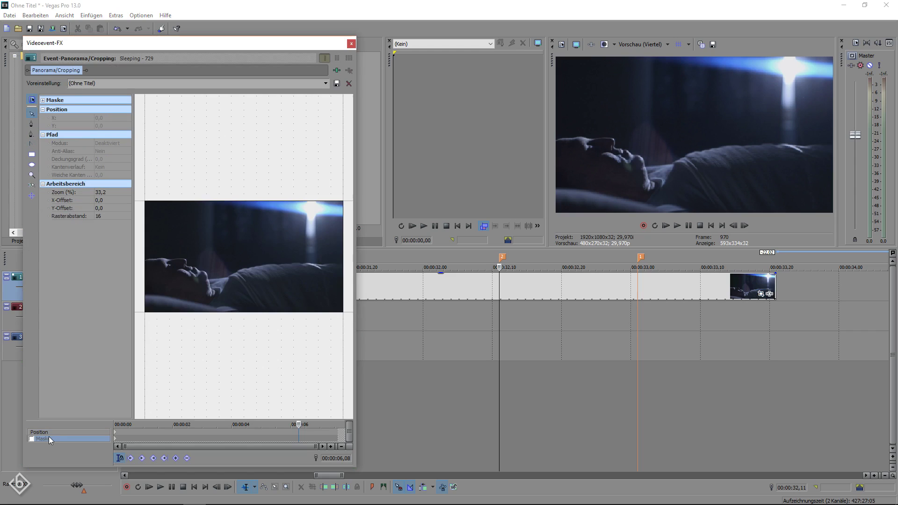
left_click(349, 425)
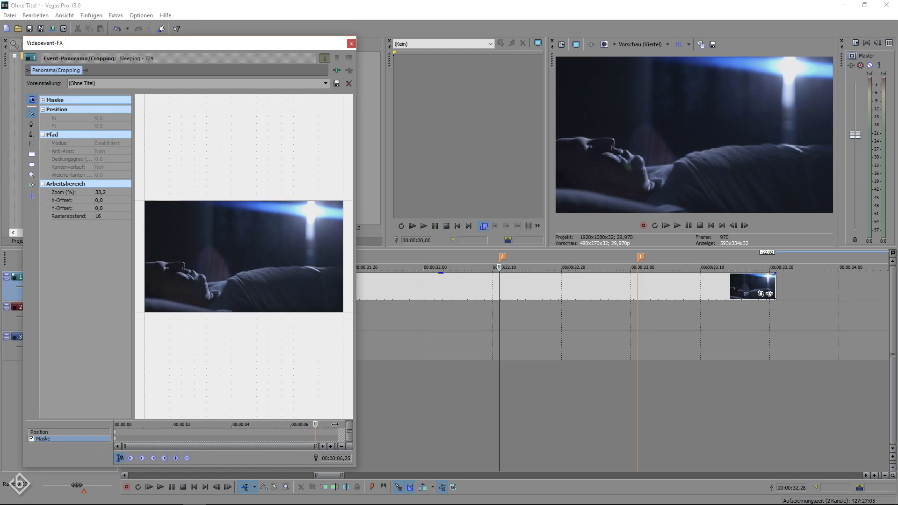
left_click_drag(358, 381, 475, 371)
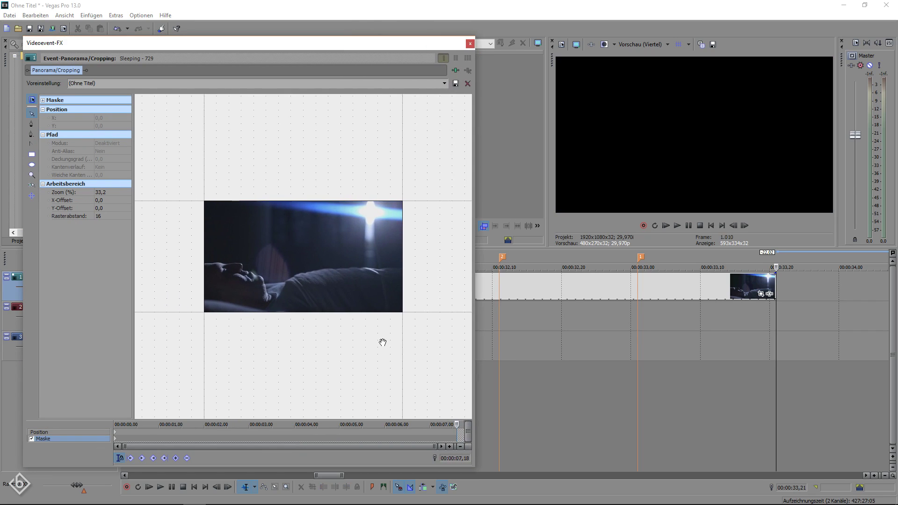
Insert a mask keyframe at 00:00:06,07 on the FX timeline.
scroll(383, 342, "up", 2)
scroll(546, 381, "up", 1)
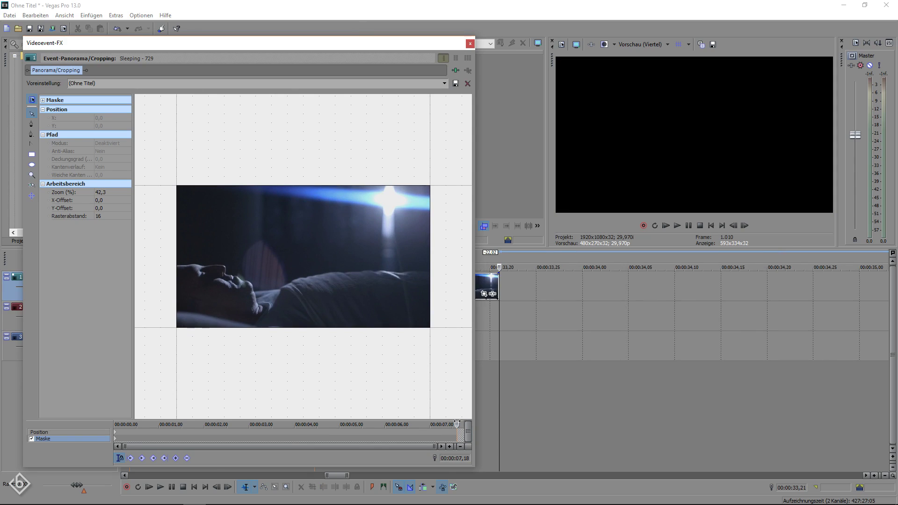
left_click_drag(454, 426, 378, 425)
scroll(542, 390, "down", 2)
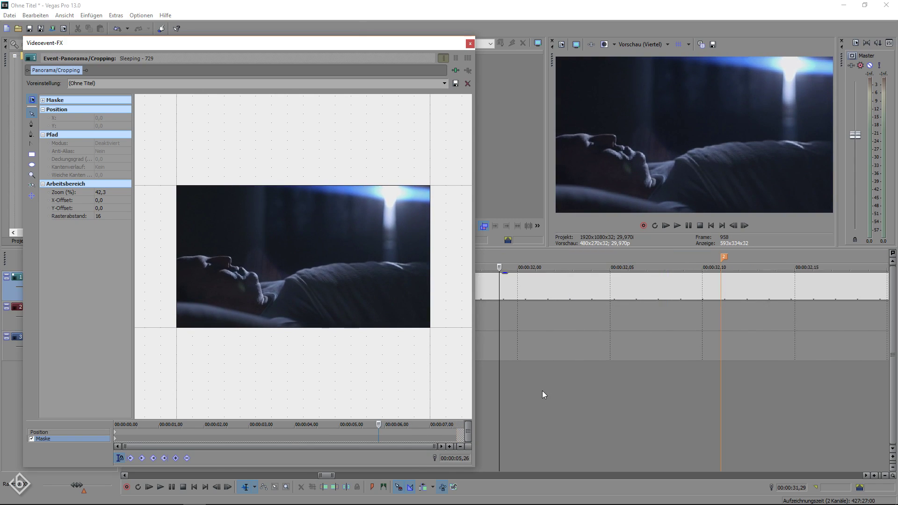
key("Right")
key("Right")
key("Right")
key("Right")
key("Right")
key("Right")
key("Right")
key("Right")
key("Right")
key("Right")
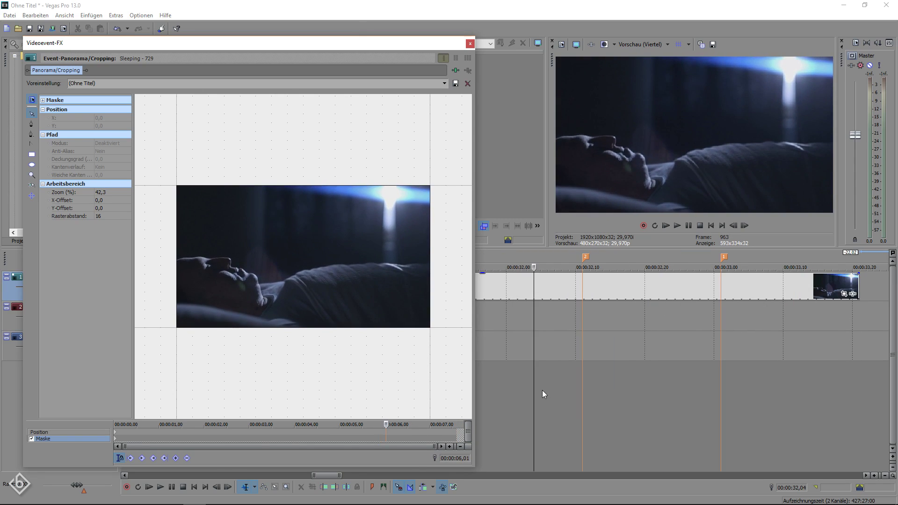
key("Right")
scroll(392, 432, "up", 3)
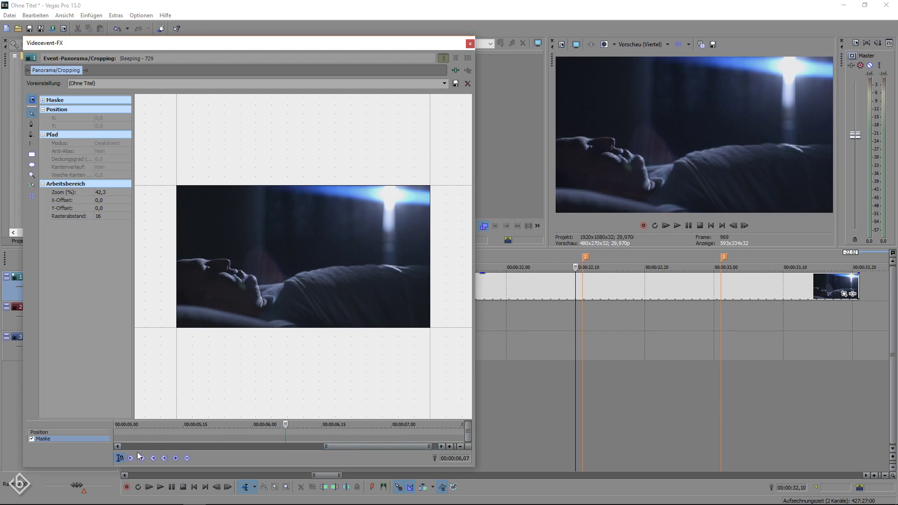
left_click(176, 459)
Advance one frame and trace the mask path around the man's head and face.
left_click_drag(284, 424, 289, 424)
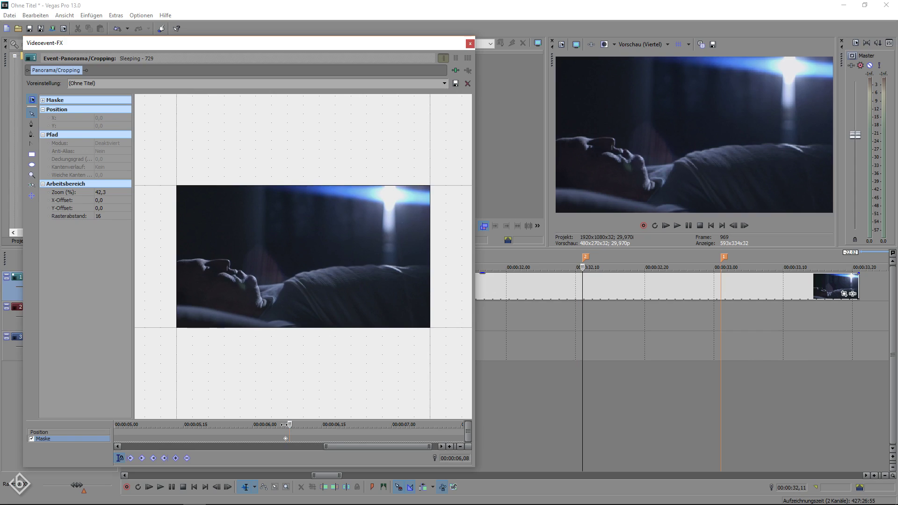
left_click(170, 262)
left_click(190, 259)
left_click(199, 258)
left_click(209, 260)
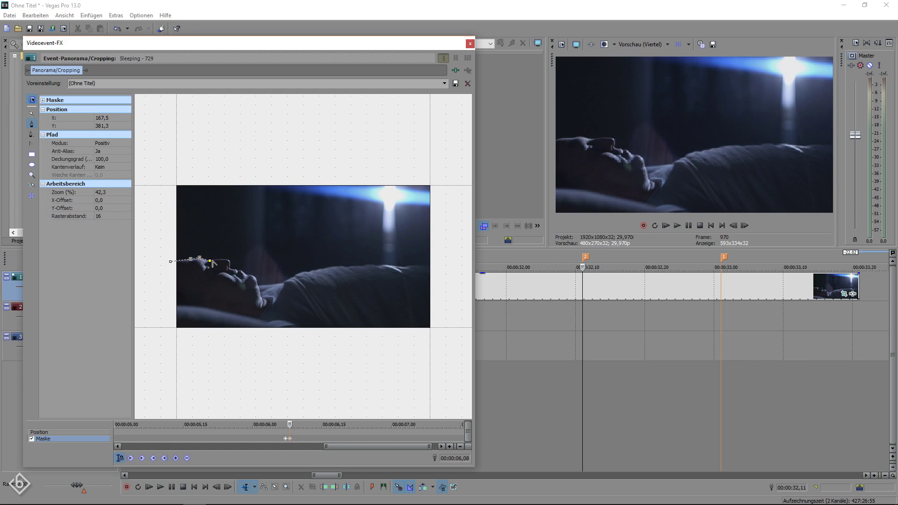
left_click(227, 259)
left_click(231, 268)
left_click(236, 269)
left_click(282, 283)
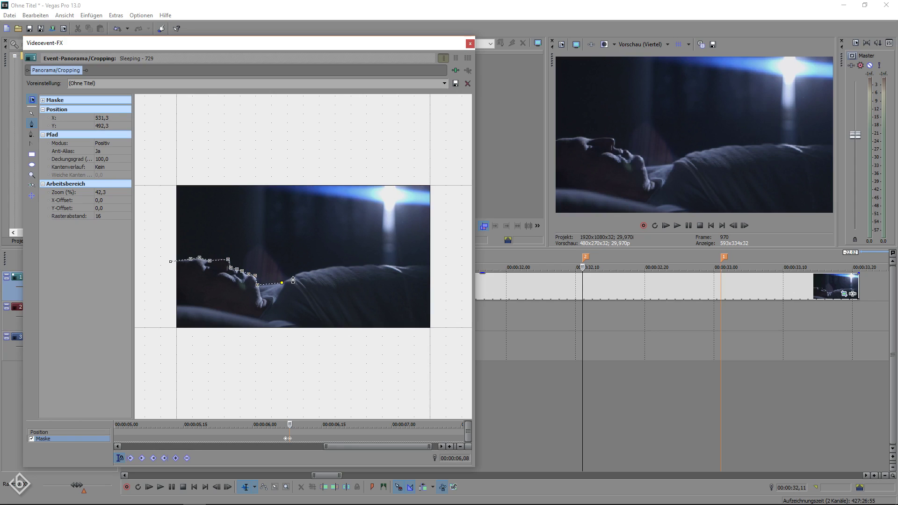
Continue the mask path along the man's body and close it at the starting point.
left_click(334, 266)
left_click(346, 266)
left_click(387, 265)
left_click(403, 266)
left_click(419, 264)
left_click(439, 262)
left_click(443, 370)
left_click(155, 352)
left_click(170, 263)
Set the mask Feather Type to Out with a feather amount of 1,0.
scroll(147, 241, "up", 5)
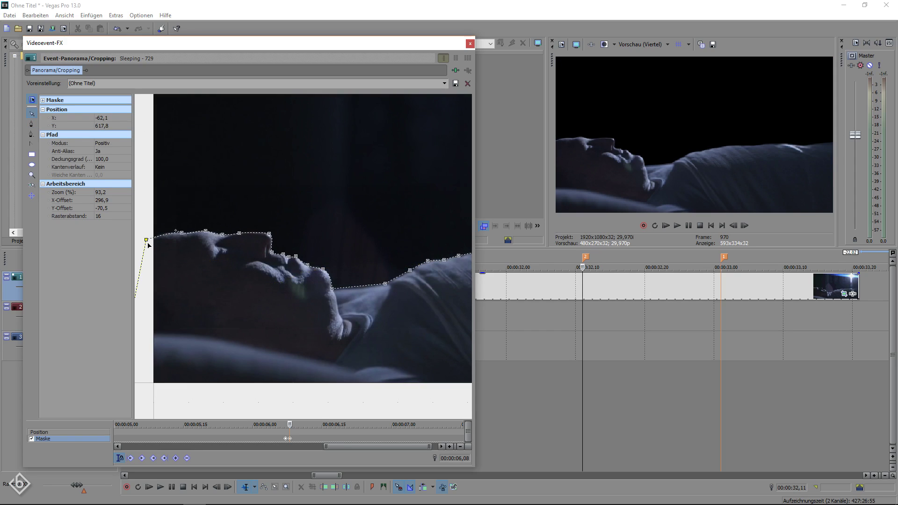
left_click(111, 167)
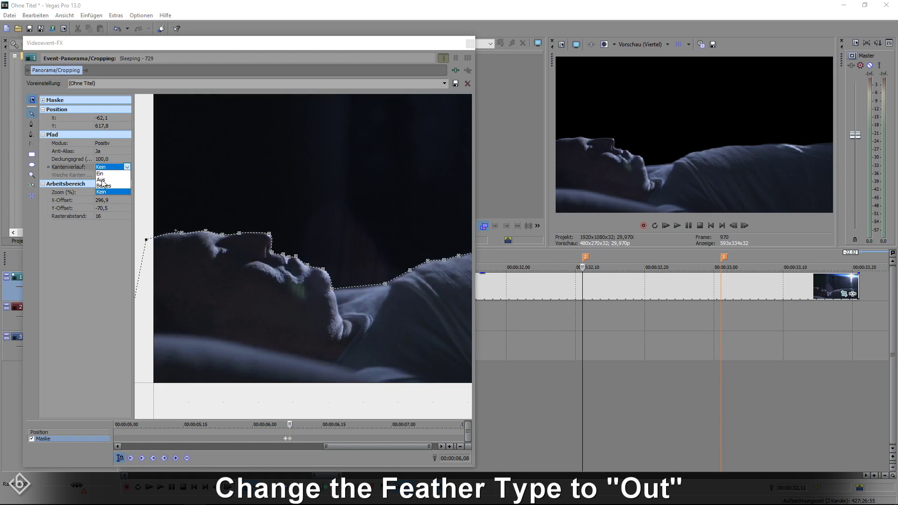
left_click(103, 184)
left_click(103, 175)
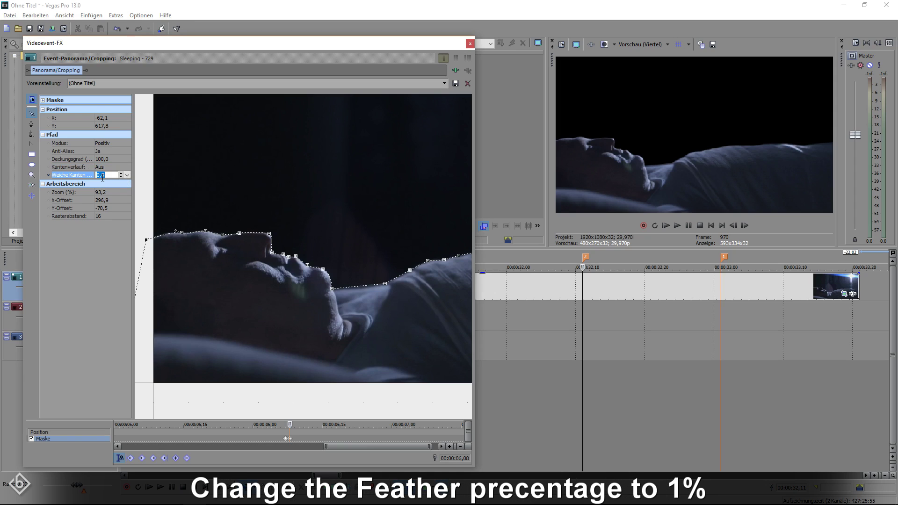
type("1")
key("Return")
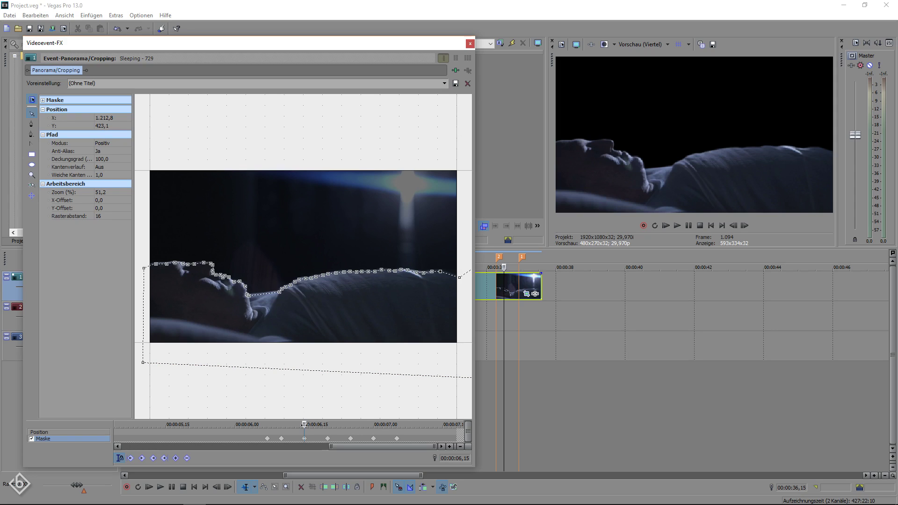
Go back to 00:00:06,12 and reshape the mask to keep following the sleeper.
left_click_drag(304, 424, 274, 427)
scroll(290, 428, "up", 3)
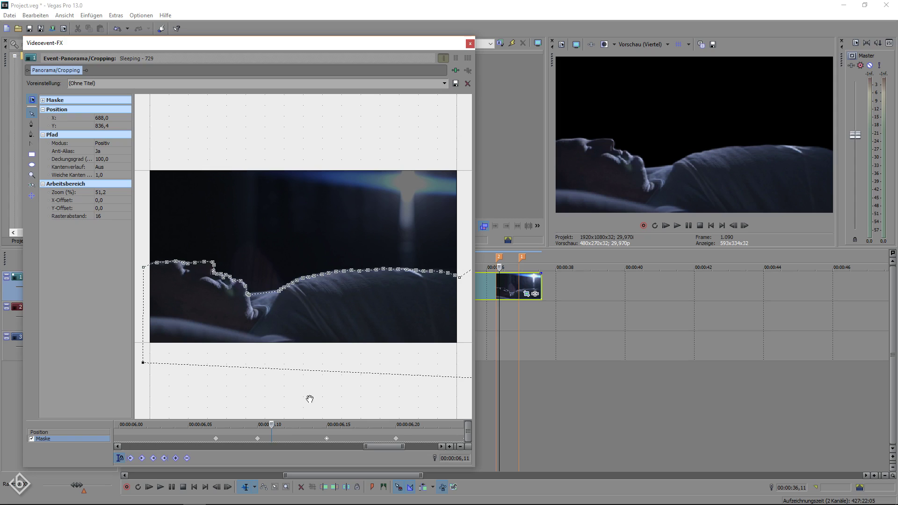
Close Pan/Crop and add a fade-out to the end of the masked sleeping clip.
left_click(470, 44)
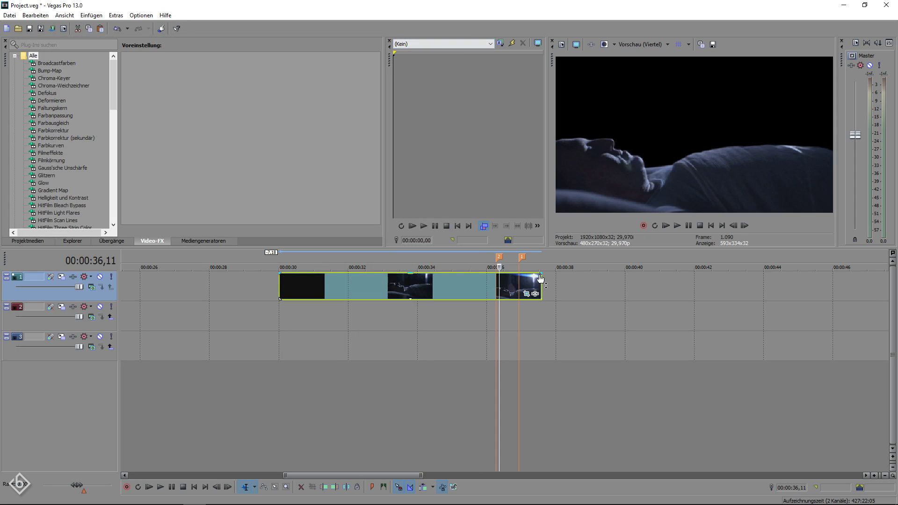
left_click_drag(540, 274, 520, 279)
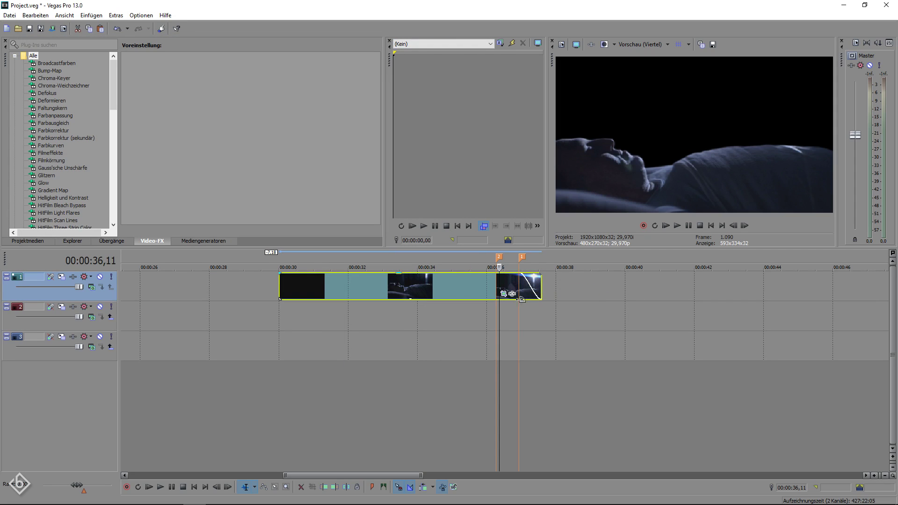
scroll(475, 355, "up", 3)
Copy the masked sleeping clip and paste it onto track 2.
right_click(512, 292)
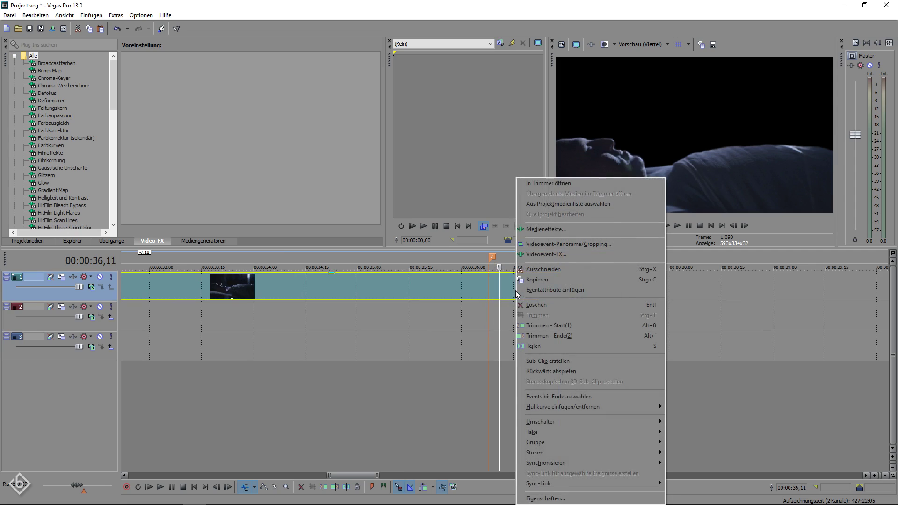
left_click(530, 280)
scroll(346, 326, "down", 3)
left_click(173, 310)
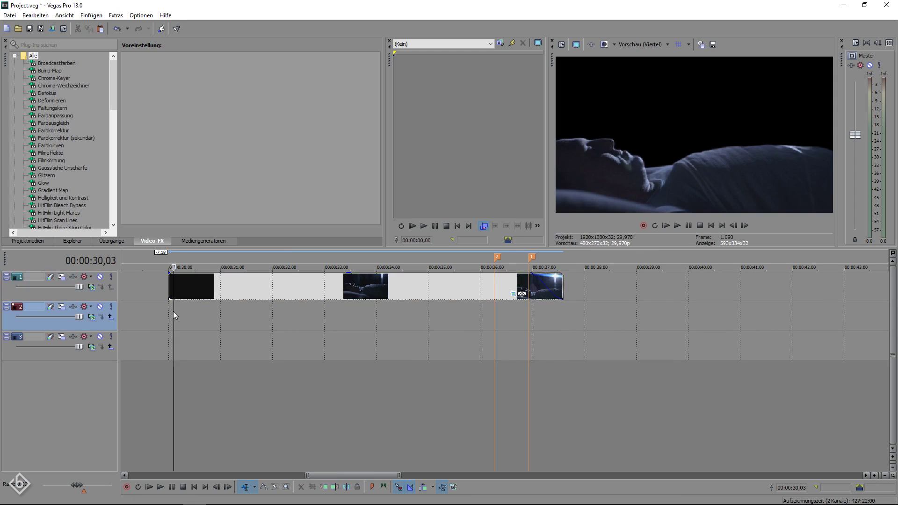
right_click(171, 311)
left_click(186, 317)
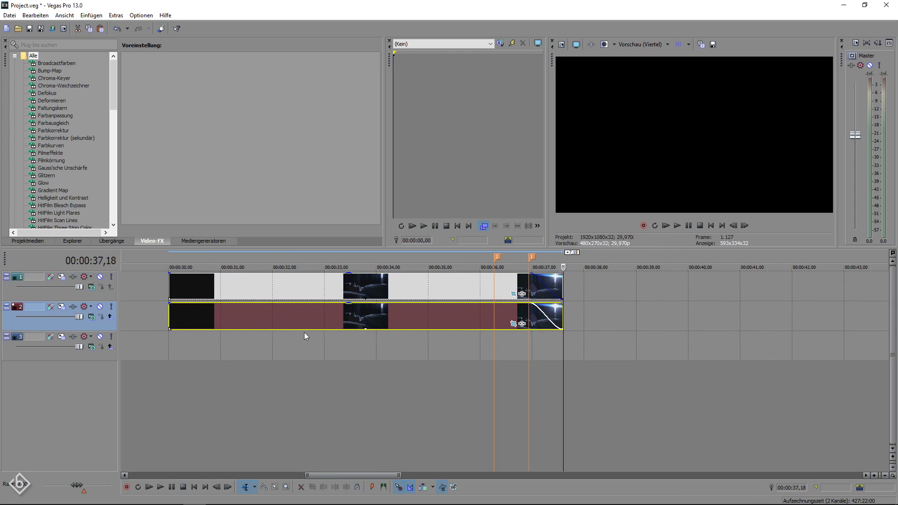
Turn off the Pan/Crop mask on the track-2 copy.
left_click(513, 324)
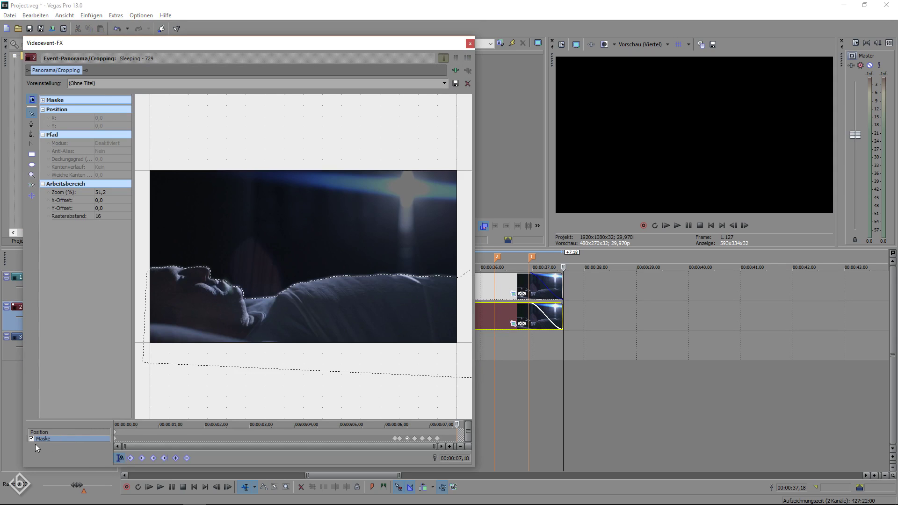
left_click(31, 438)
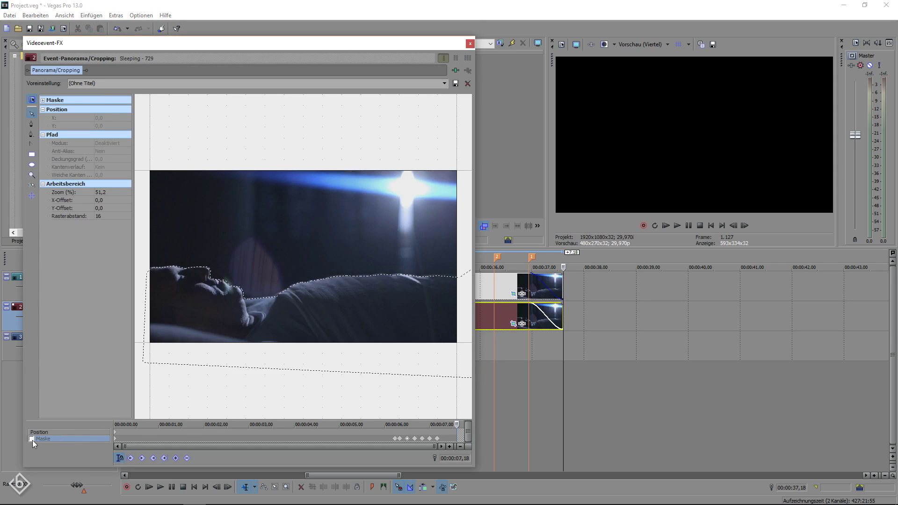
left_click(470, 43)
left_click(489, 346)
Split the track-2 copy at 00:00:36,07 and delete the part before the split.
scroll(471, 382, "up", 8)
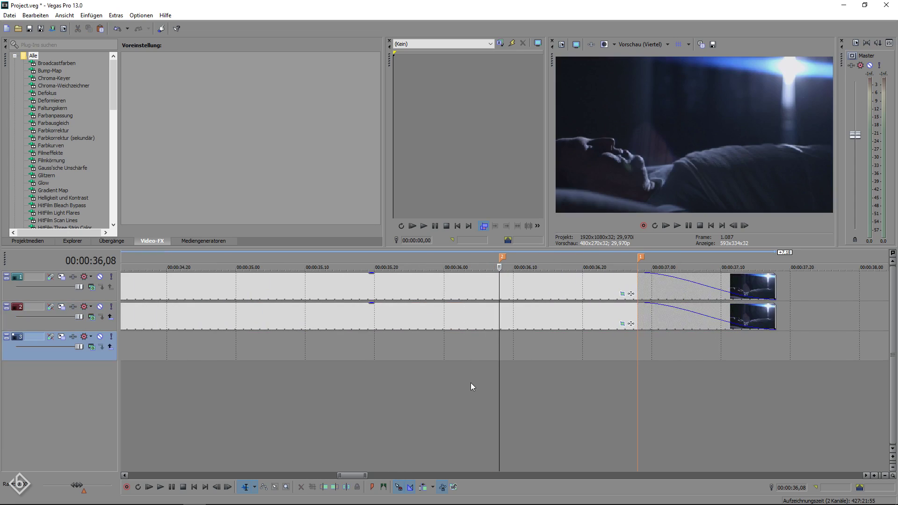
left_click(487, 337)
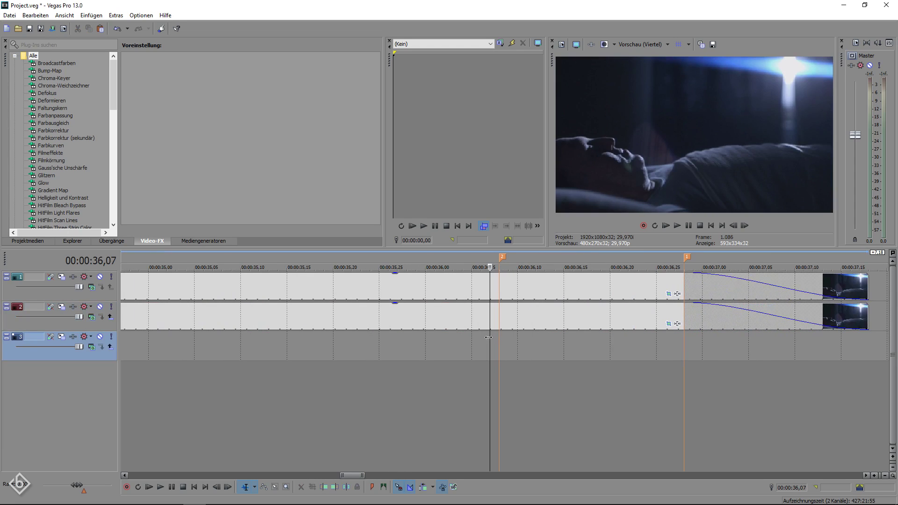
left_click(489, 313)
key("s")
right_click(457, 320)
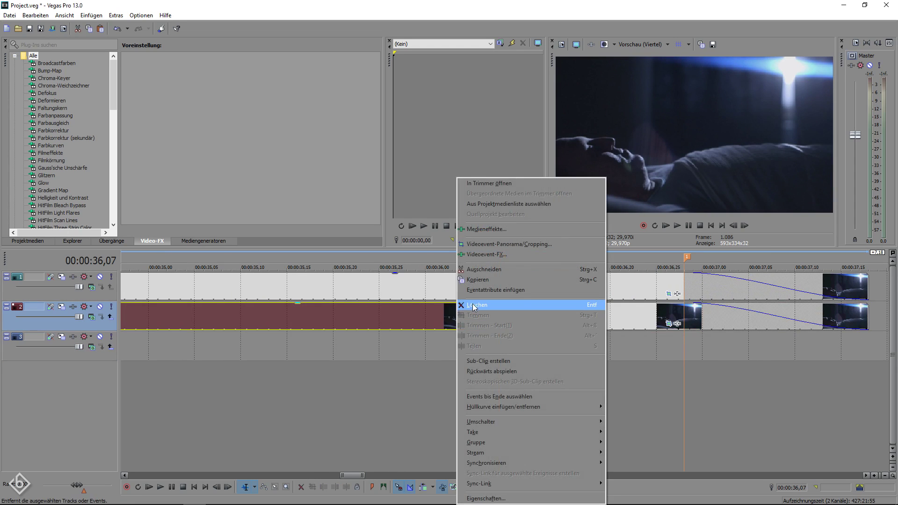
left_click(474, 306)
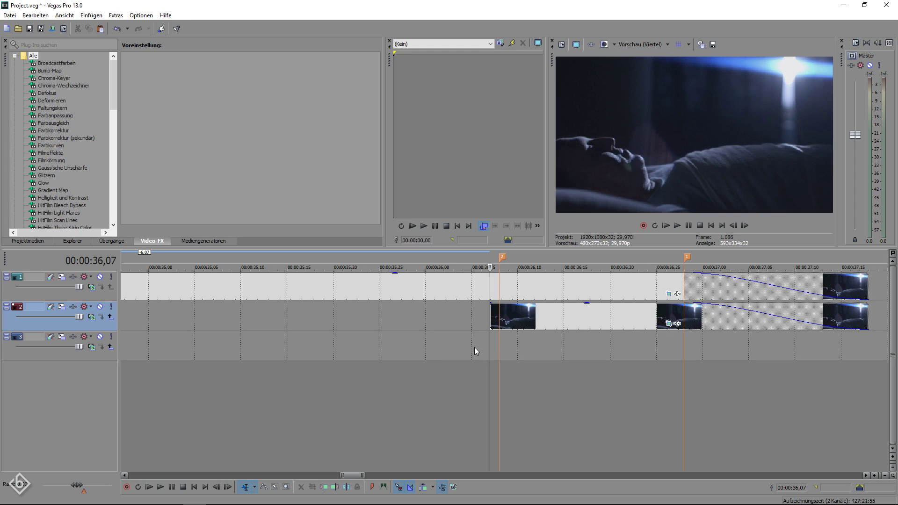
Shorten the remaining track-2 copy so it ends at marker 2.
left_click_drag(869, 314, 685, 325)
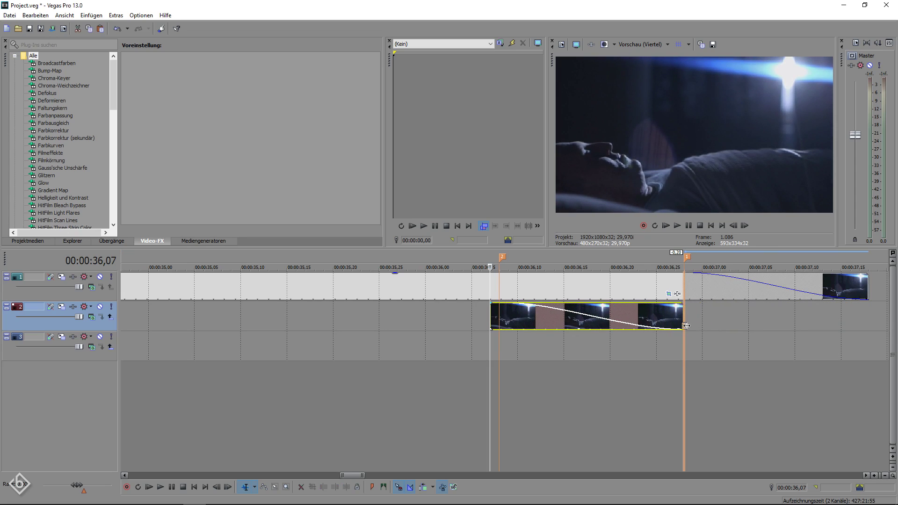
scroll(671, 344, "down", 4)
scroll(665, 337, "down", 5)
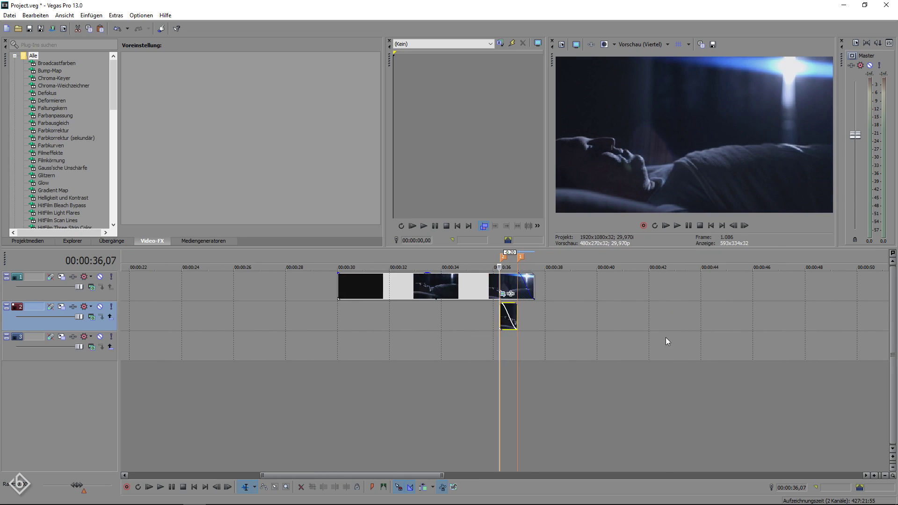
Move the subway clip onto track 3 at marker 1 and play back the transition.
left_click(716, 281)
mouse_move(474, 359)
left_mouse_down()
mouse_move(472, 352)
mouse_move(540, 347)
mouse_move(512, 329)
mouse_move(538, 348)
mouse_move(782, 347)
left_mouse_up()
scroll(468, 365, "up", 10)
scroll(538, 349, "down", 2)
key("space")
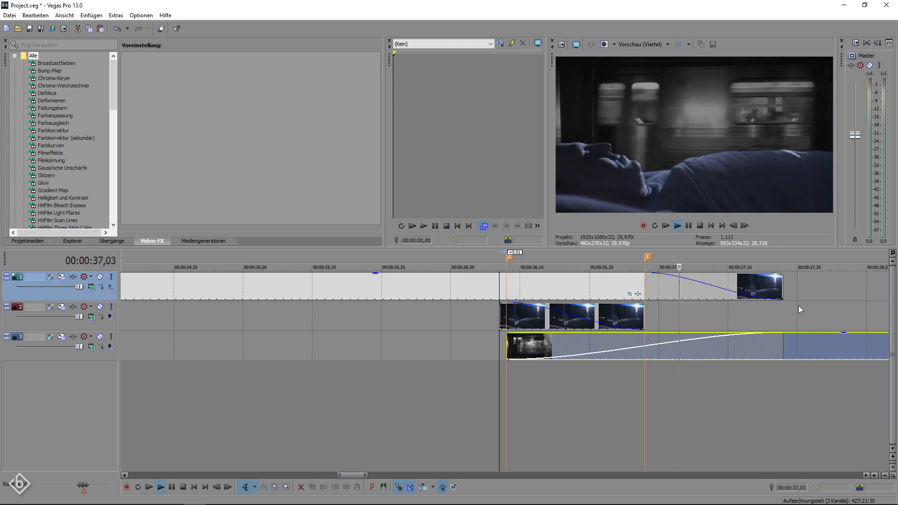
left_click(405, 320)
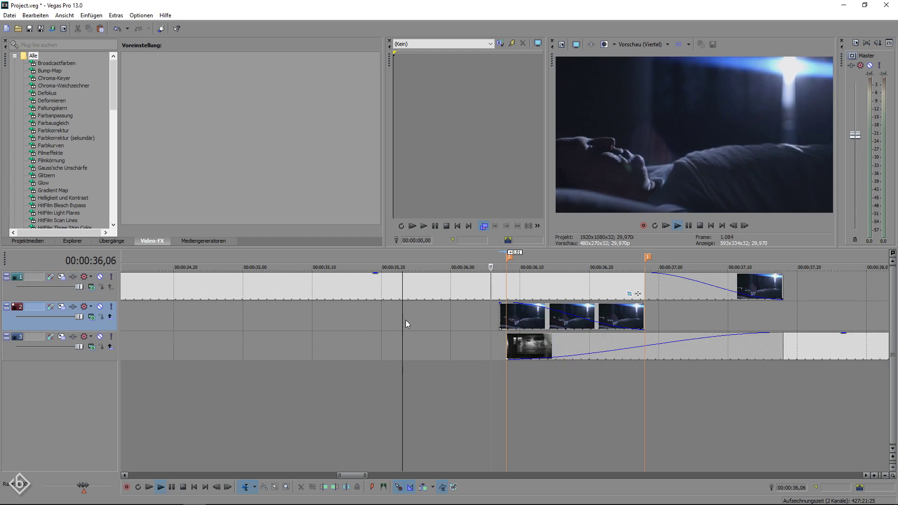
key("space")
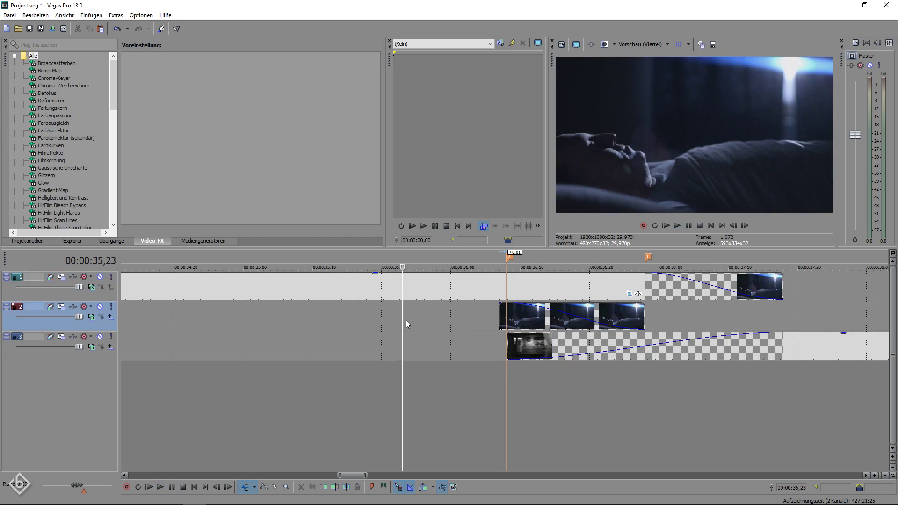
key("space")
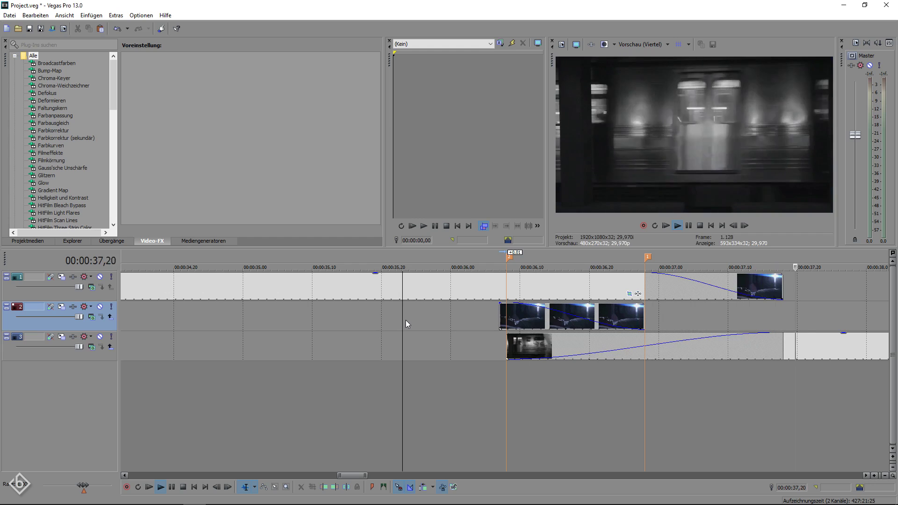
key("space")
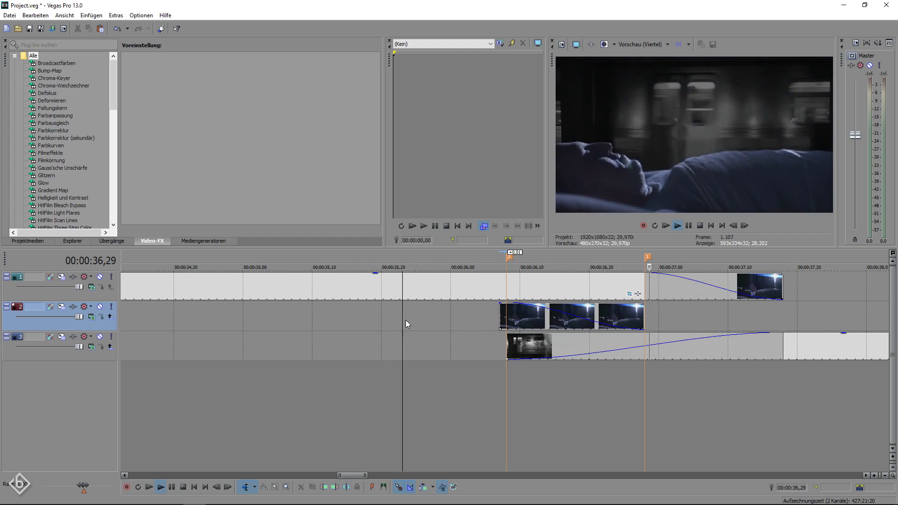
key("space")
key("space")
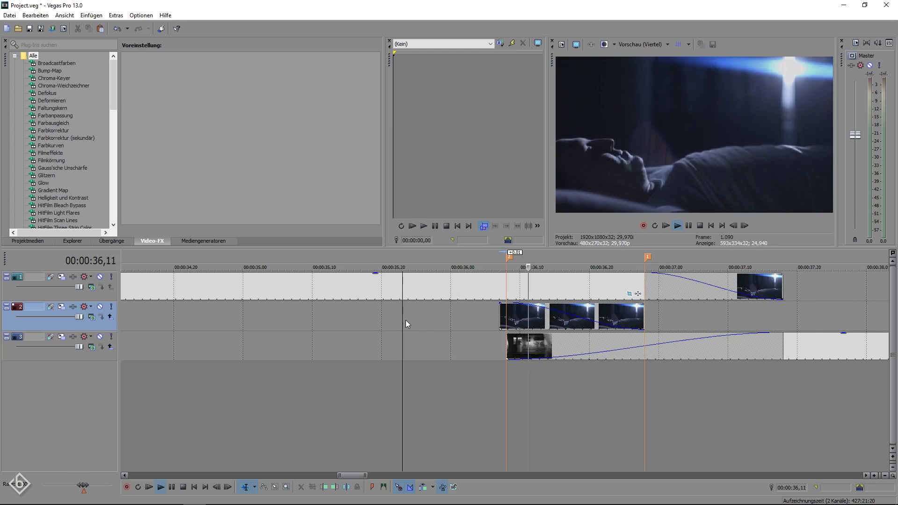
key("space")
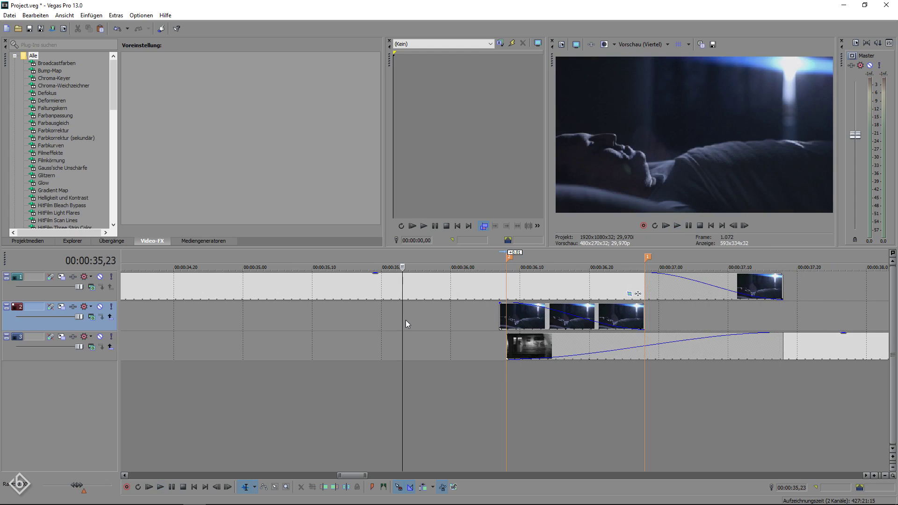